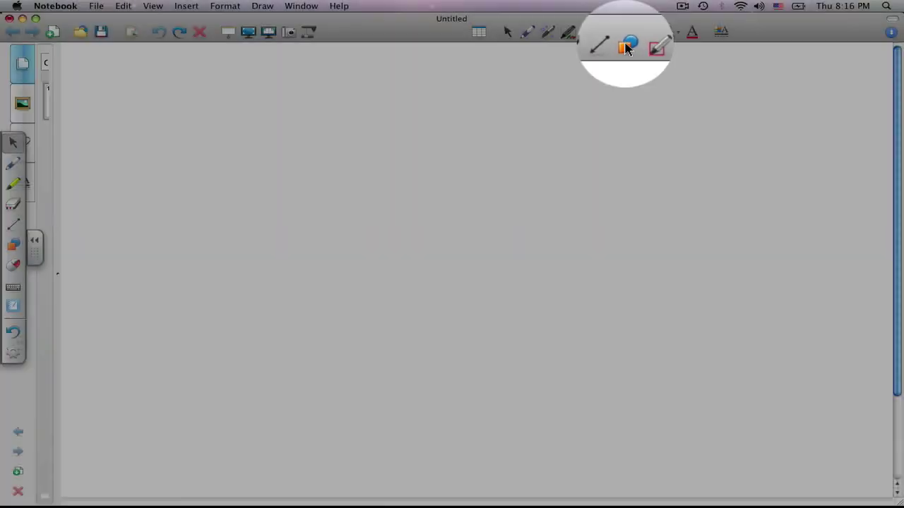
Step: Draw a large black-outlined circle near the centre of the blank page
click(627, 33)
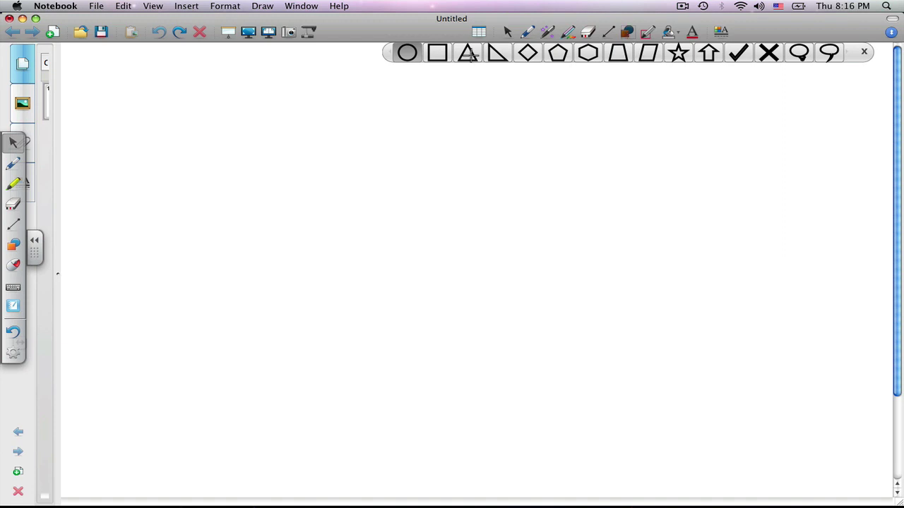
click(410, 52)
drag(284, 179, 489, 368)
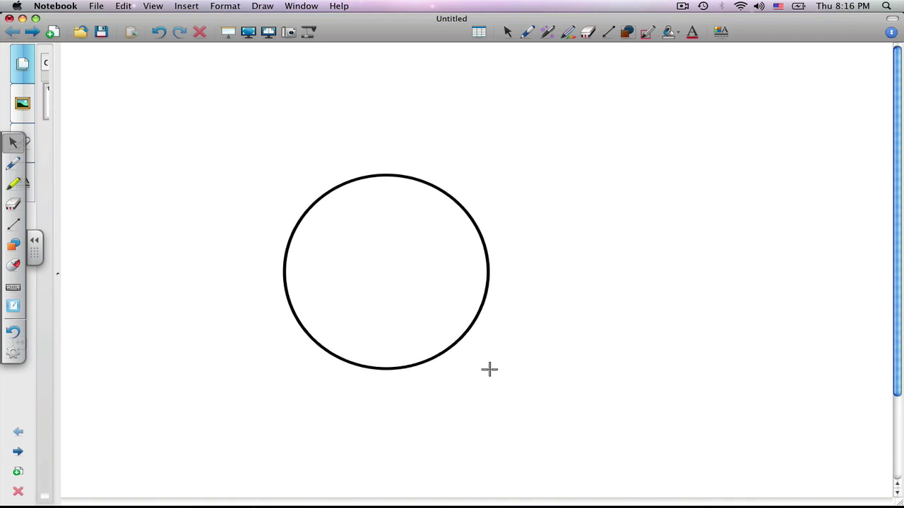
Step: Clone the circle and move the copy right so it overlaps the original
click(508, 33)
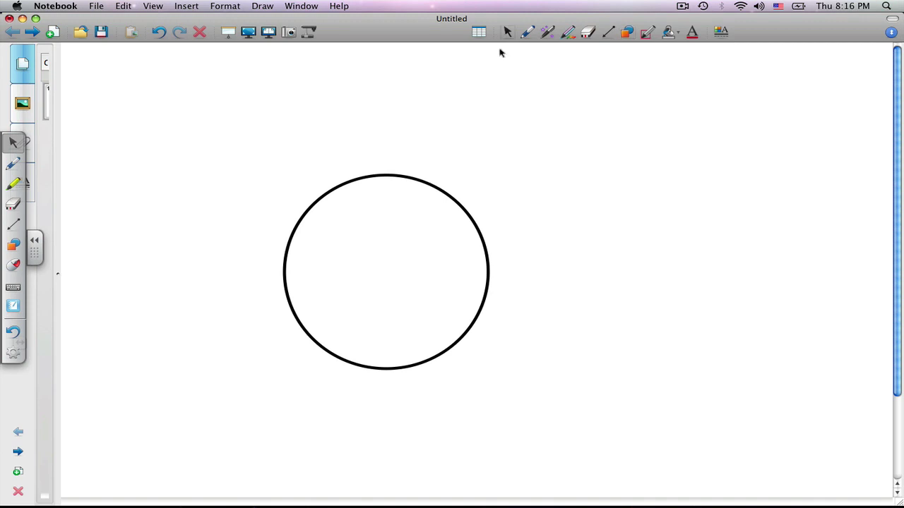
click(450, 199)
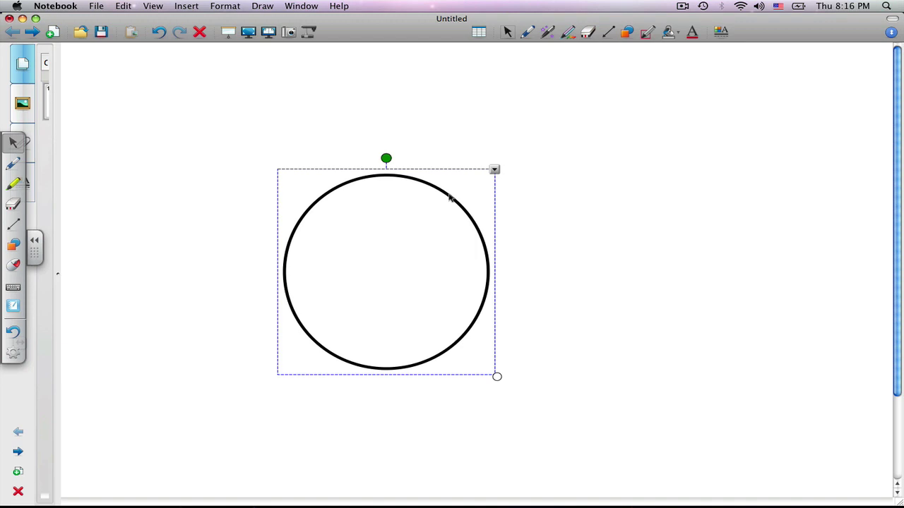
click(495, 171)
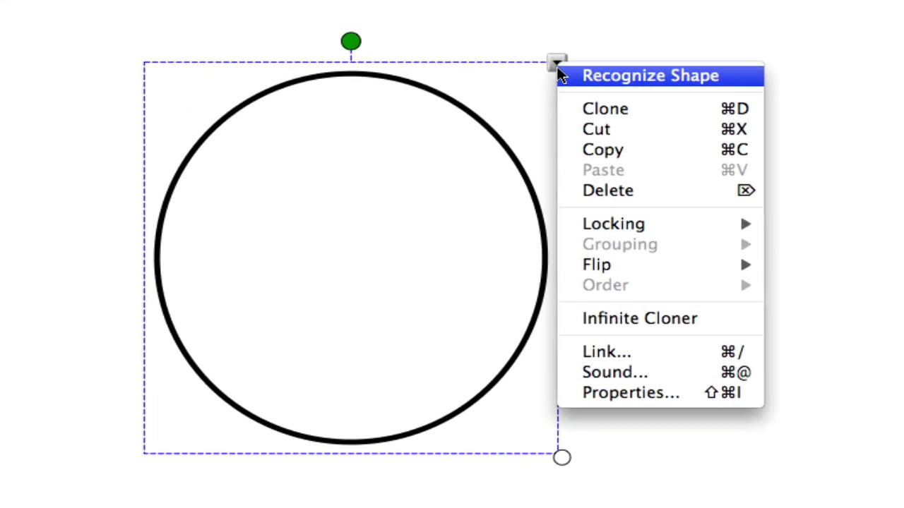
click(600, 110)
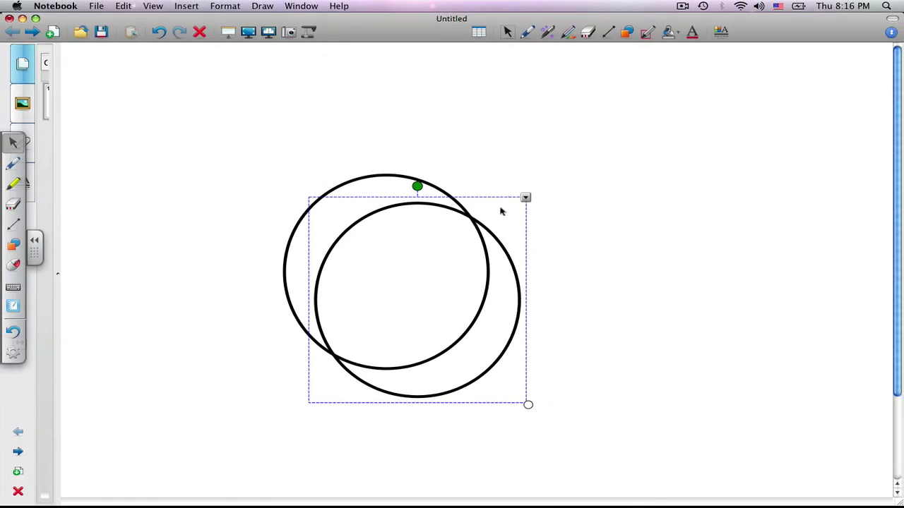
drag(501, 211, 597, 181)
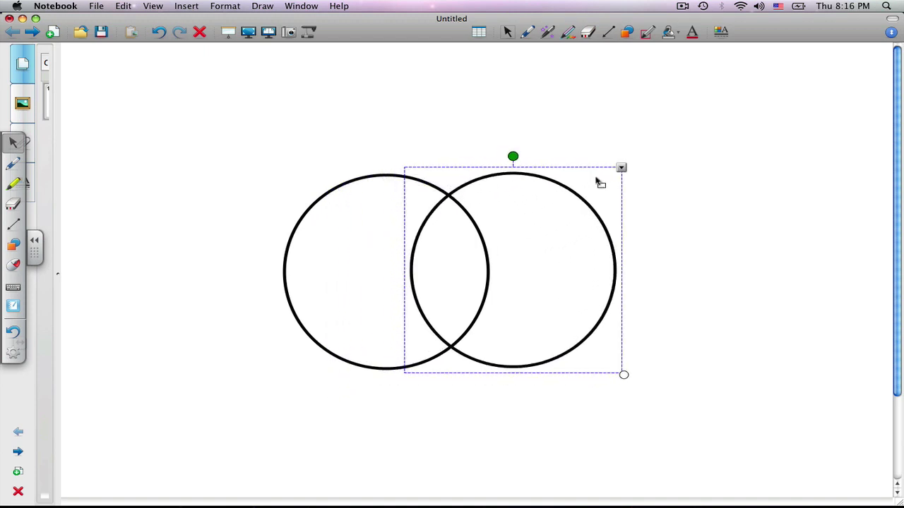
click(646, 192)
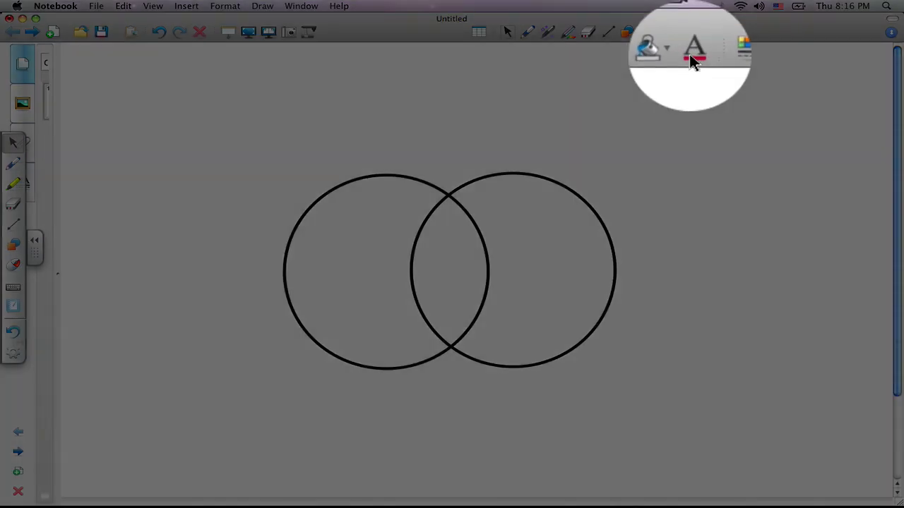
Step: Add a text box above the left circle reading 'Equations'
click(692, 34)
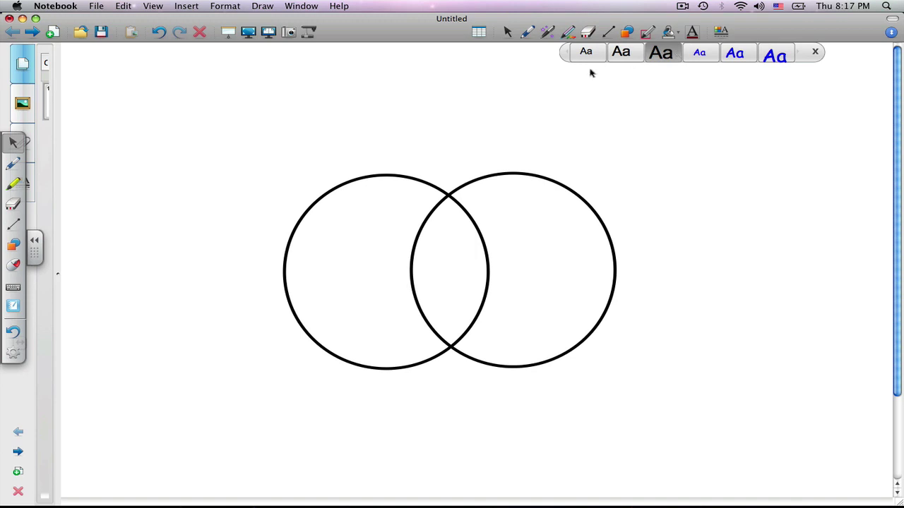
click(295, 133)
drag(311, 165, 438, 165)
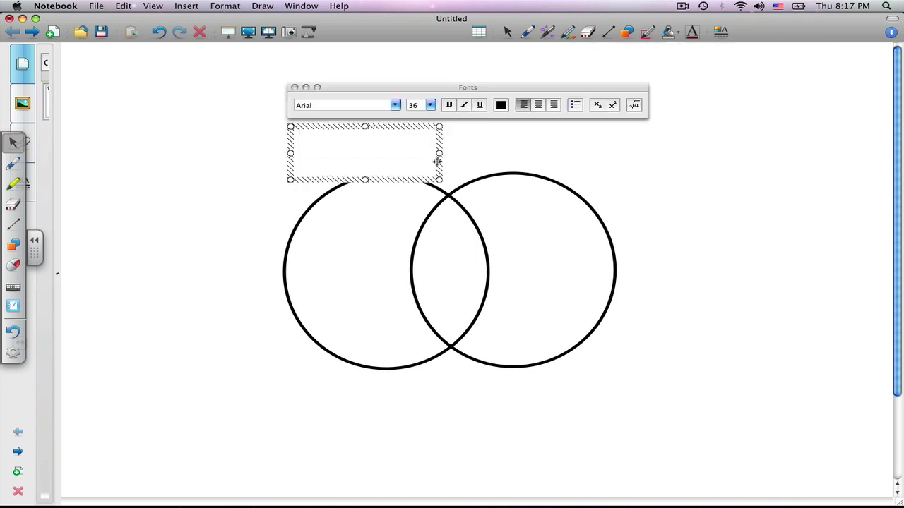
text(Equations)
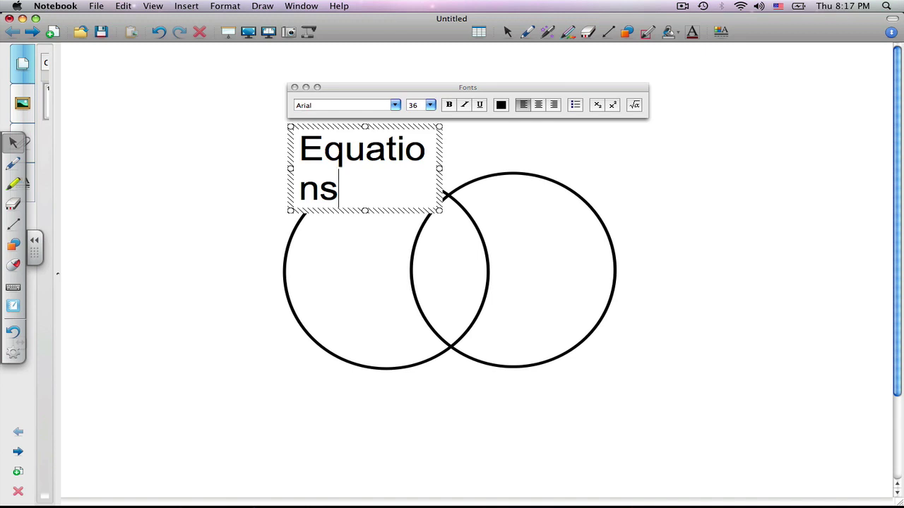
Step: Format the 'Equations' label as 26 pt red text on a single line
drag(351, 187, 301, 168)
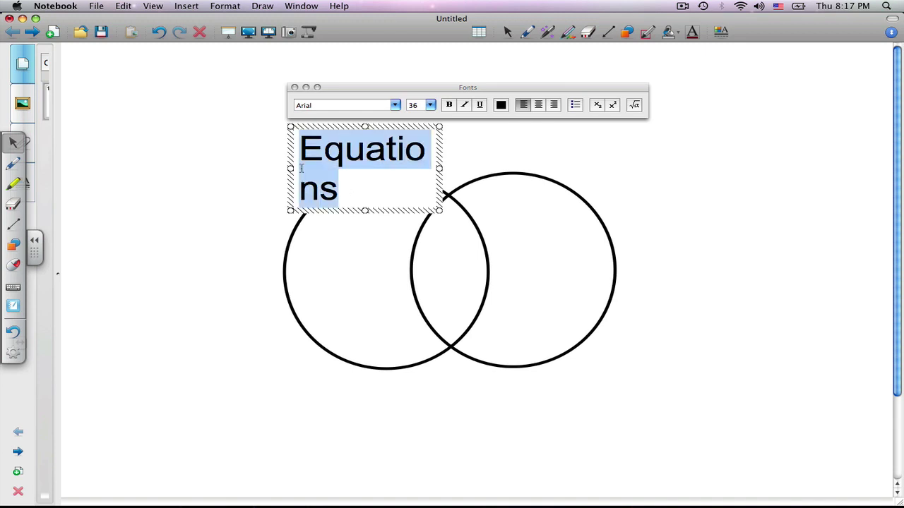
click(431, 105)
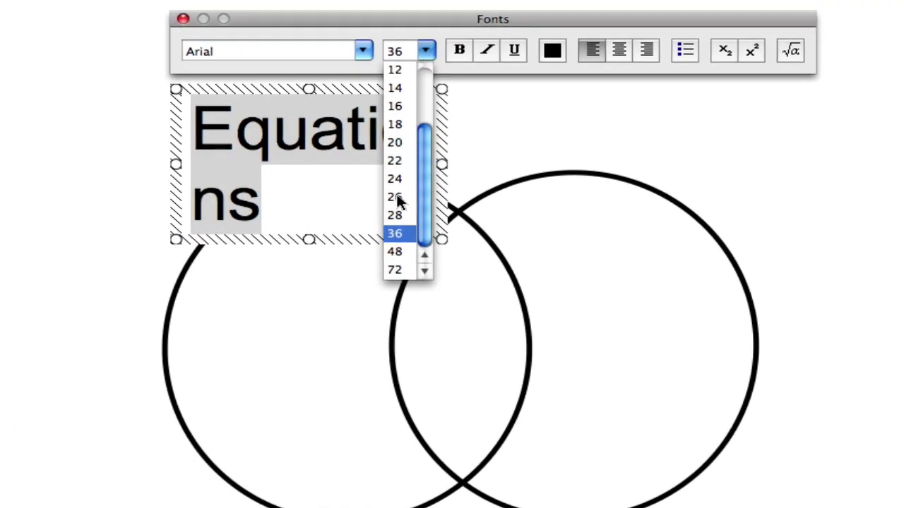
click(395, 197)
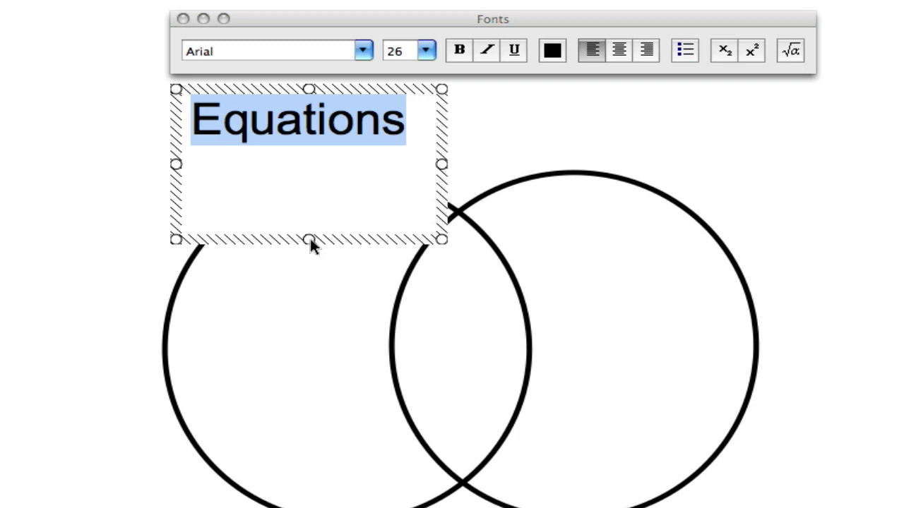
drag(310, 239, 310, 165)
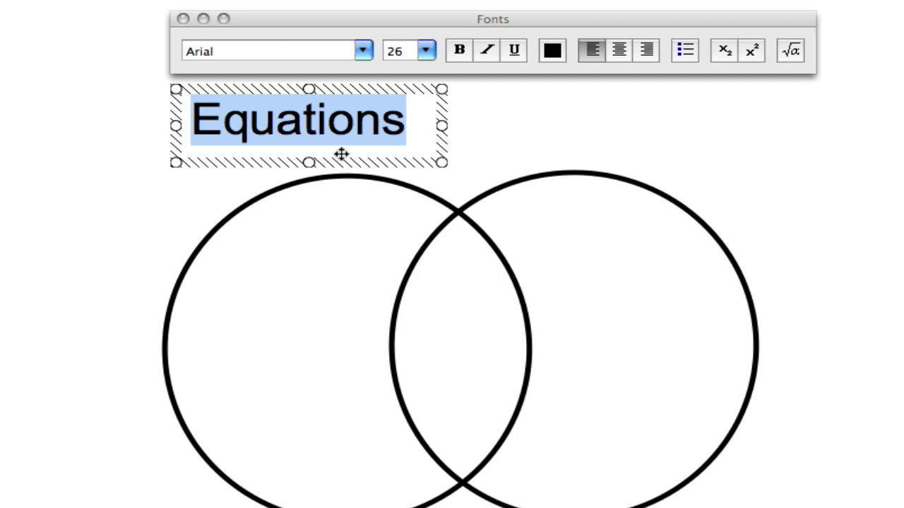
click(552, 53)
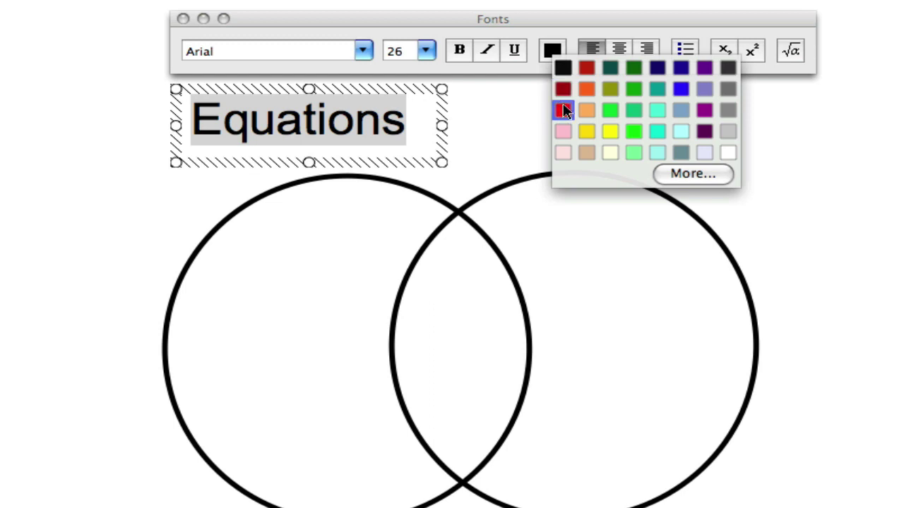
click(563, 110)
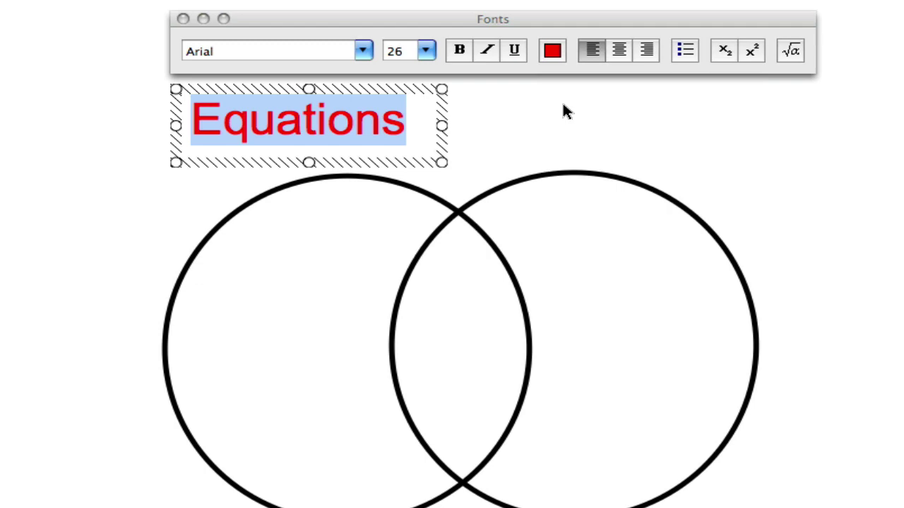
click(558, 104)
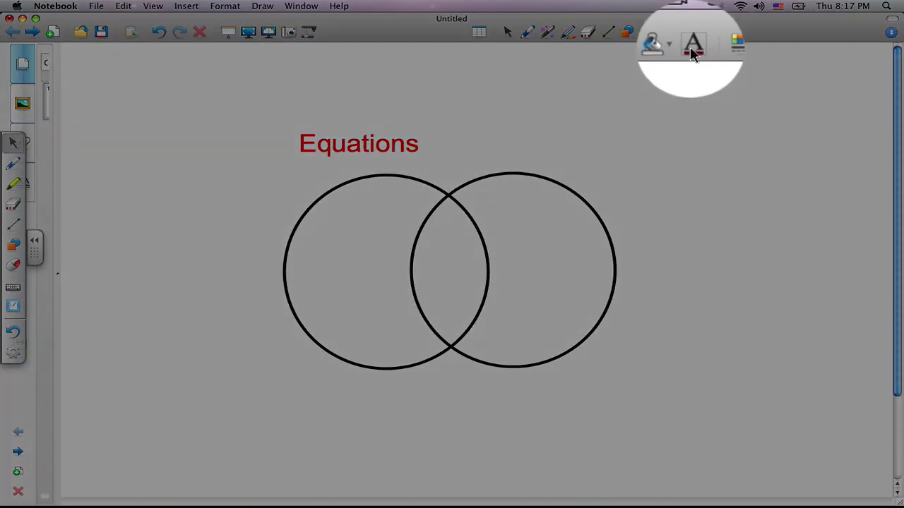
Step: Add a second text box above the right circle reading 'Inequalities'
click(692, 31)
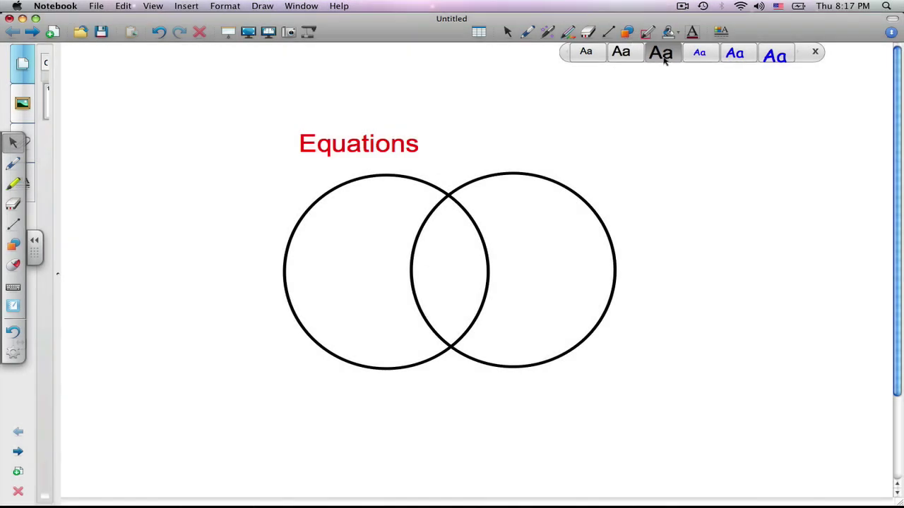
drag(482, 127, 621, 164)
text(I)
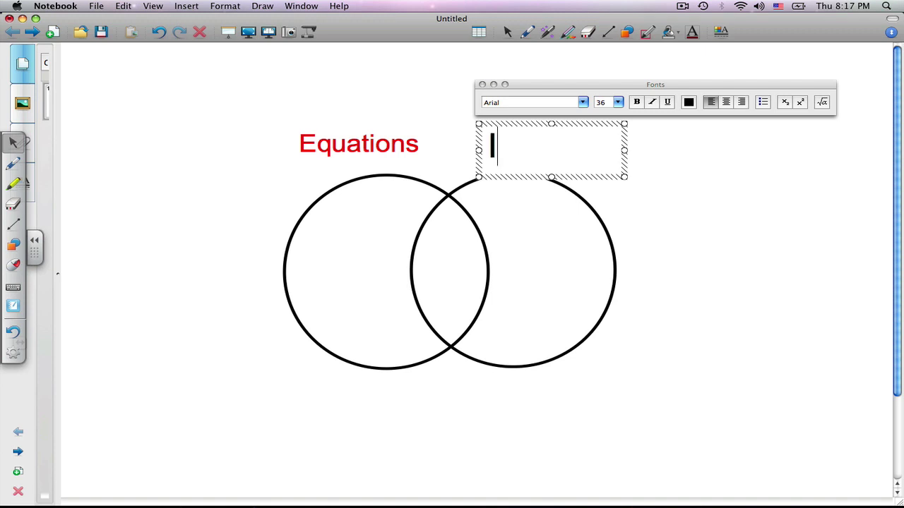
text(nequalities)
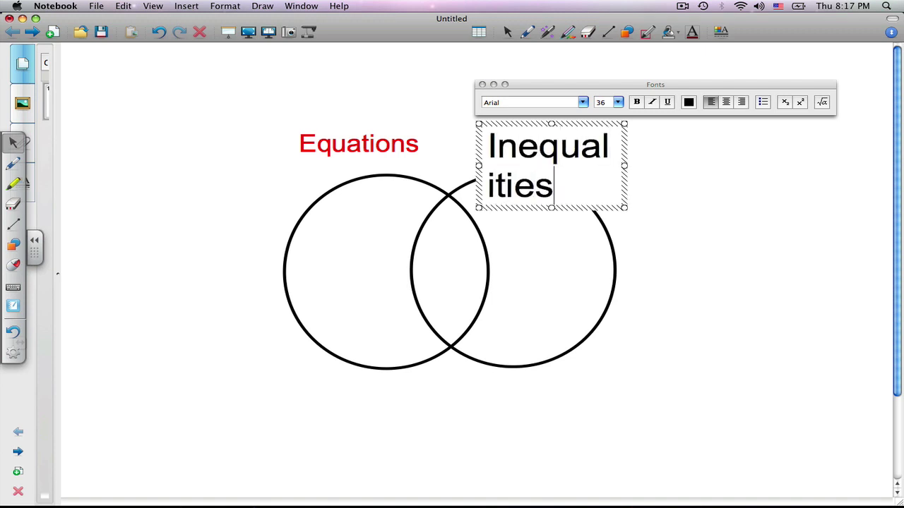
Step: Make 'Inequalities' 26 pt purple text fitted on a single line
drag(555, 185, 487, 155)
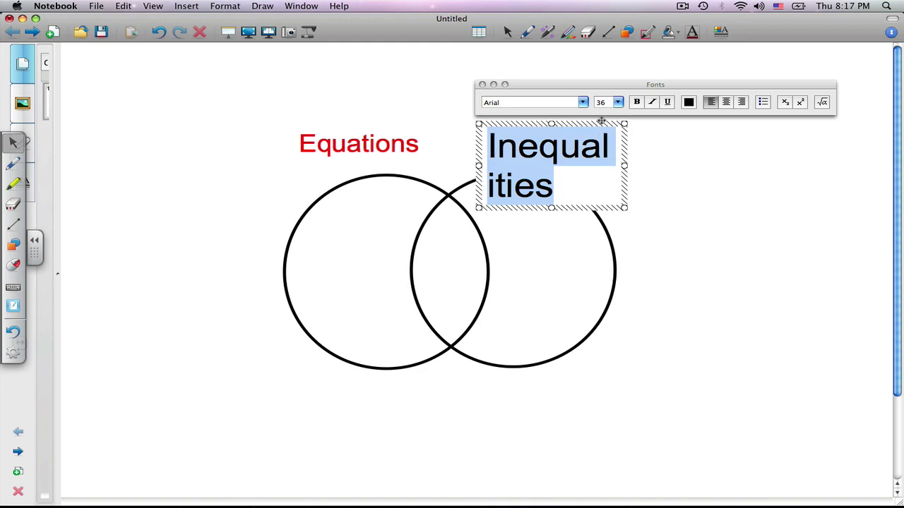
click(618, 103)
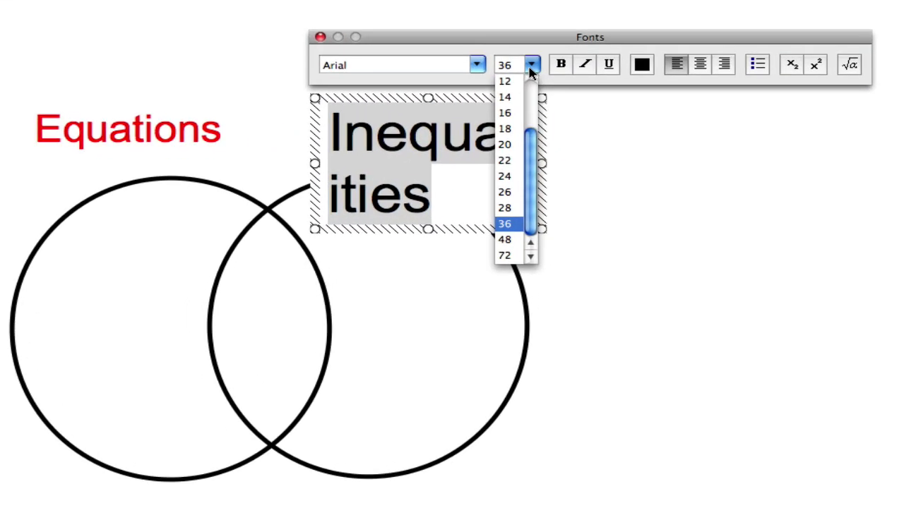
click(505, 192)
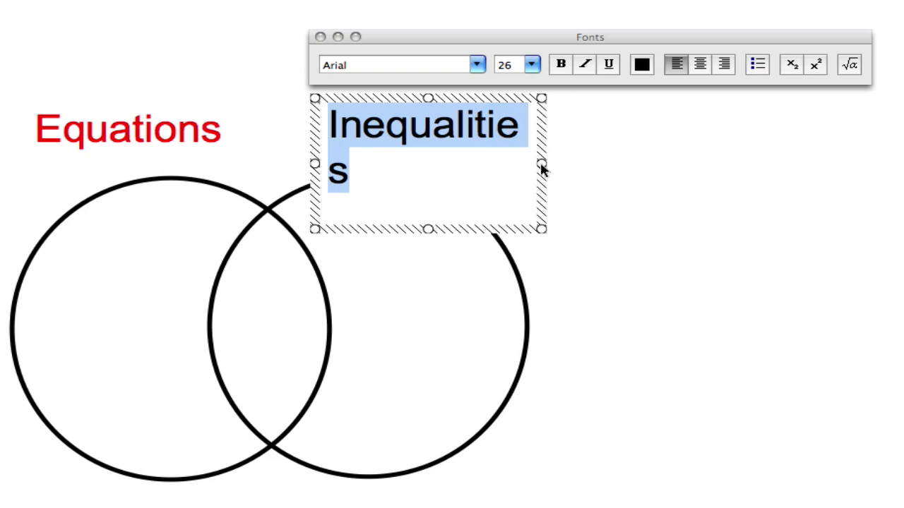
drag(542, 164, 563, 164)
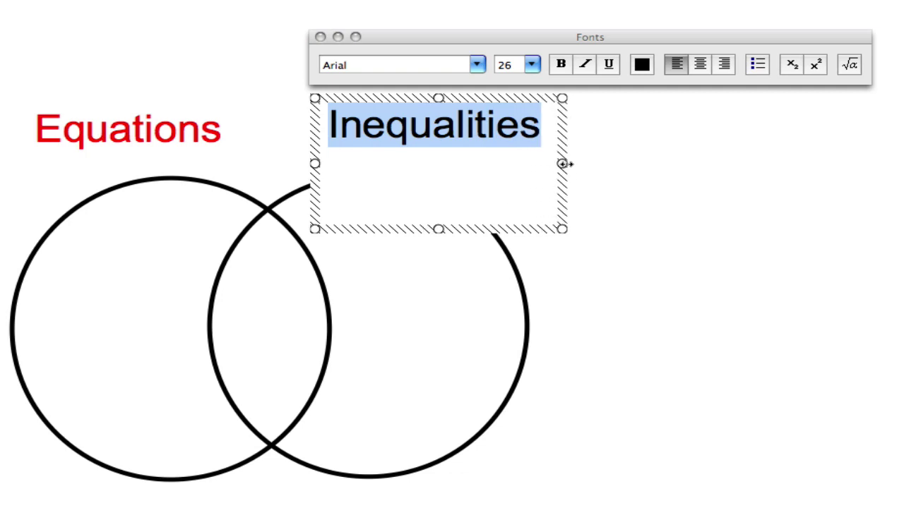
drag(440, 228, 434, 172)
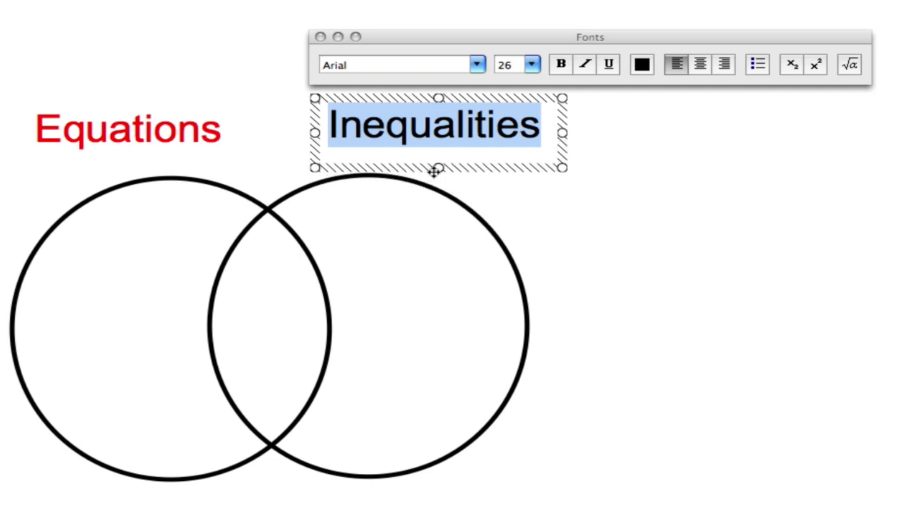
click(642, 70)
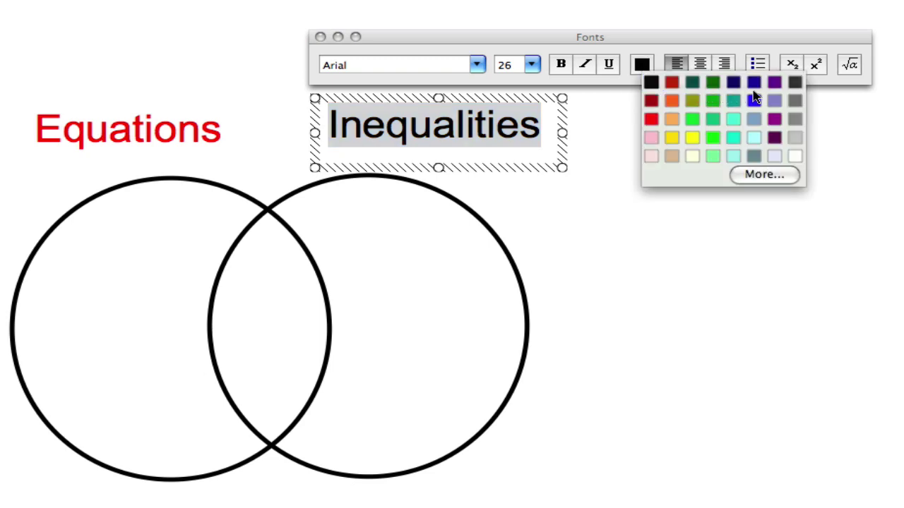
click(775, 83)
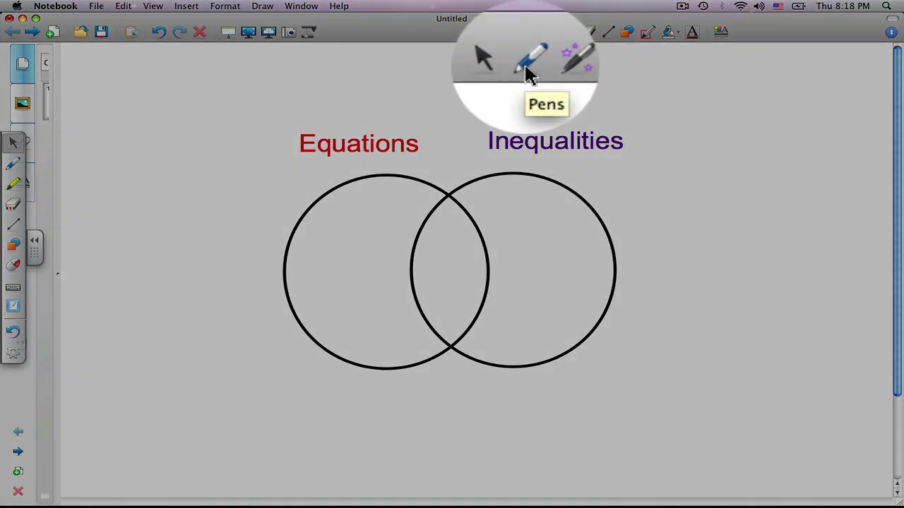
Step: Handwrite 'x=2' with the plain black pen inside the left Equations circle
click(526, 37)
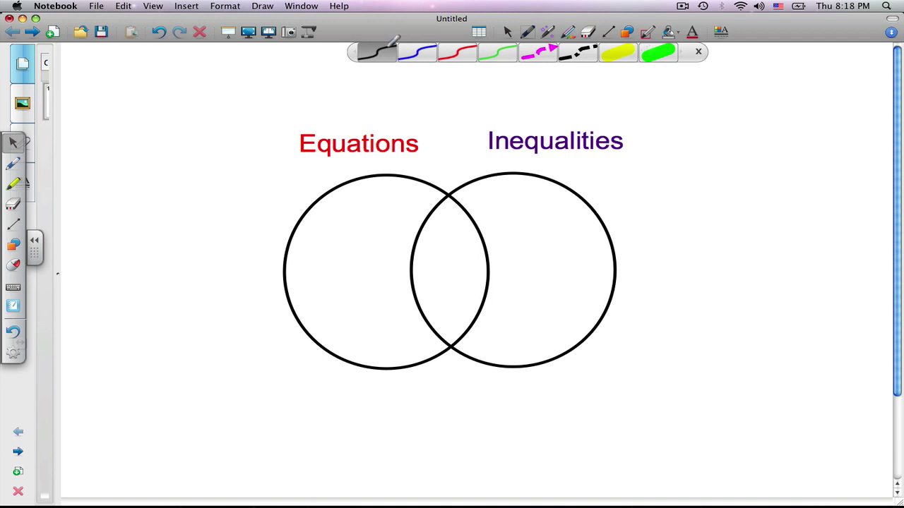
click(389, 45)
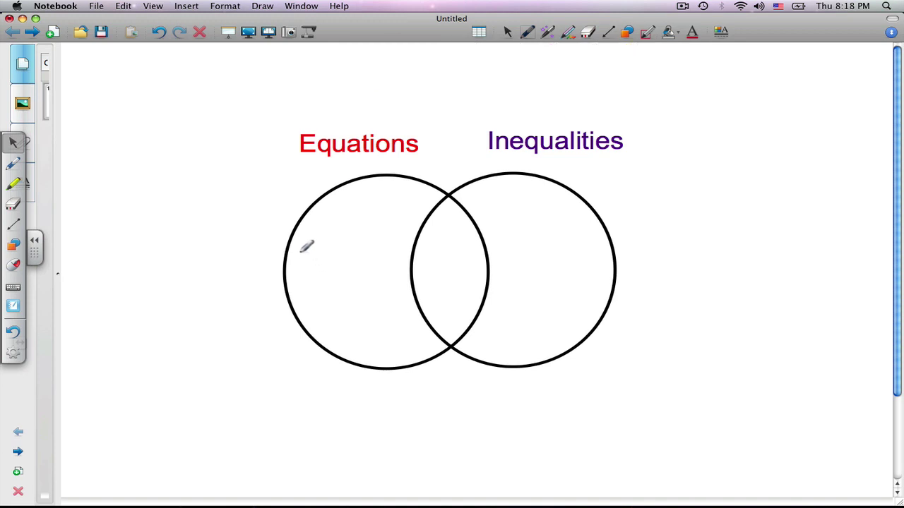
drag(301, 252, 324, 263)
drag(315, 245, 313, 272)
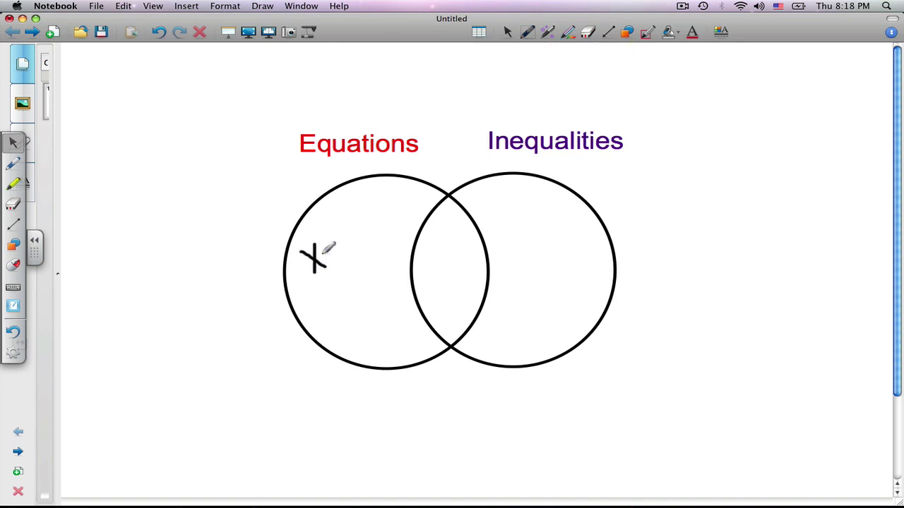
drag(330, 242, 344, 238)
mouse_move(331, 250)
mouse_down()
mouse_move(370, 243)
mouse_move(382, 230)
mouse_up()
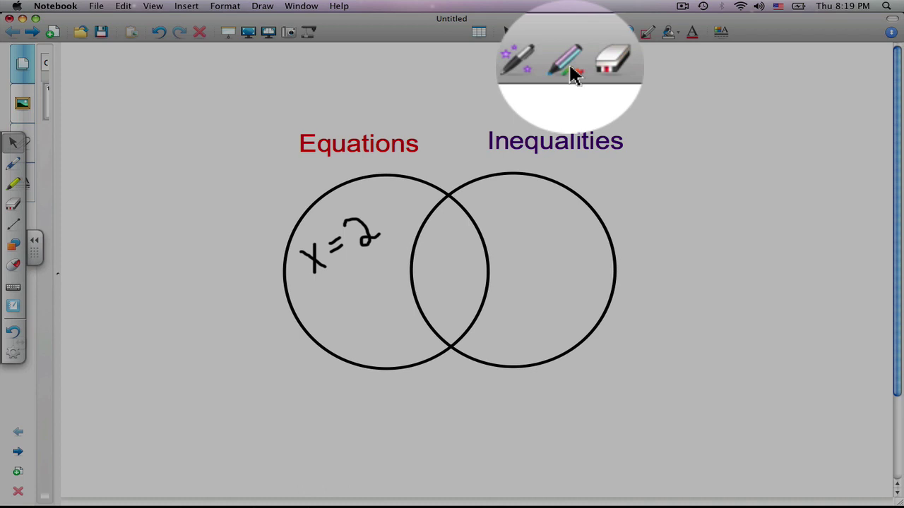
Step: Draw loop and 7-like strokes with the rainbow creative pen in the right circle
click(570, 36)
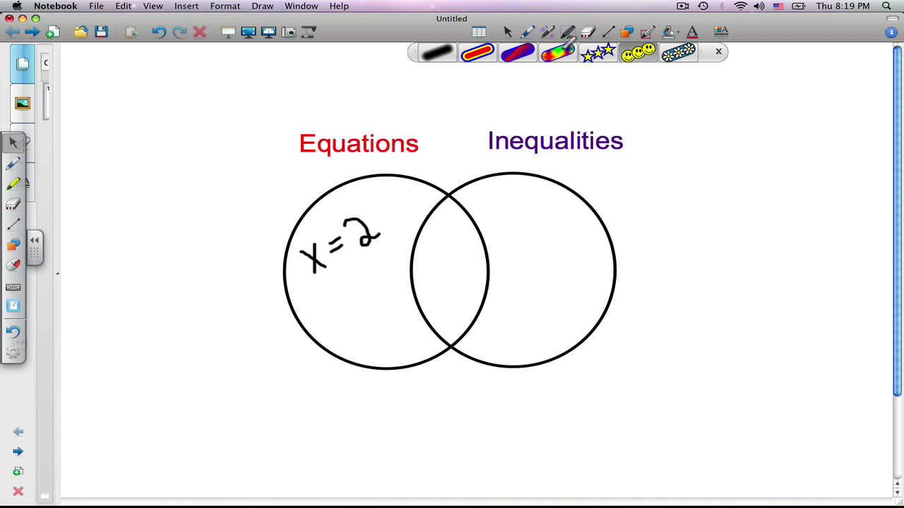
click(567, 45)
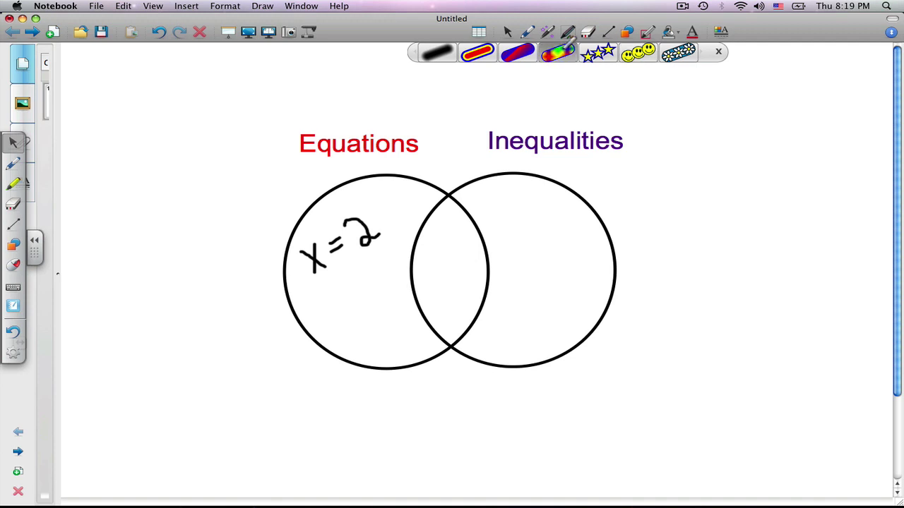
click(494, 295)
mouse_move(493, 296)
mouse_down()
mouse_move(511, 276)
mouse_move(541, 337)
mouse_move(536, 309)
mouse_up()
mouse_move(540, 252)
mouse_down()
mouse_move(577, 256)
mouse_move(565, 281)
mouse_up()
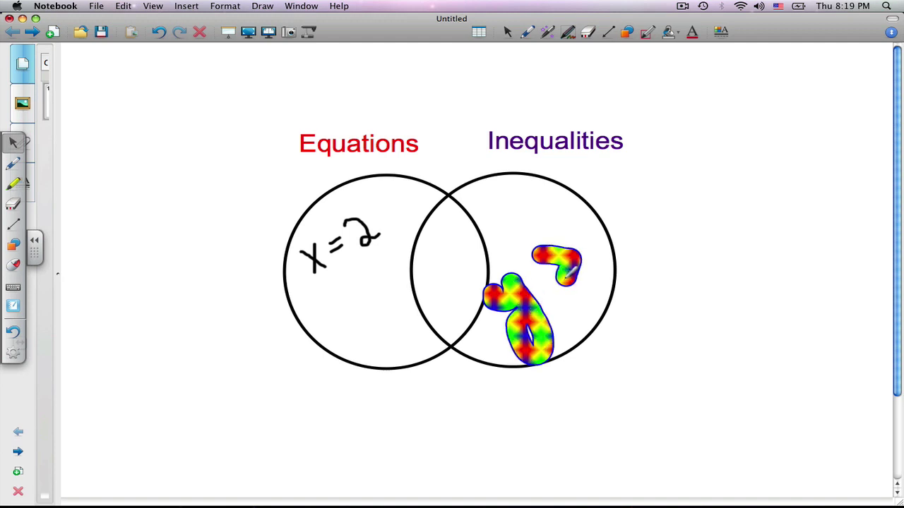
mouse_move(595, 224)
mouse_down()
mouse_move(624, 223)
mouse_move(654, 241)
mouse_move(636, 255)
mouse_up()
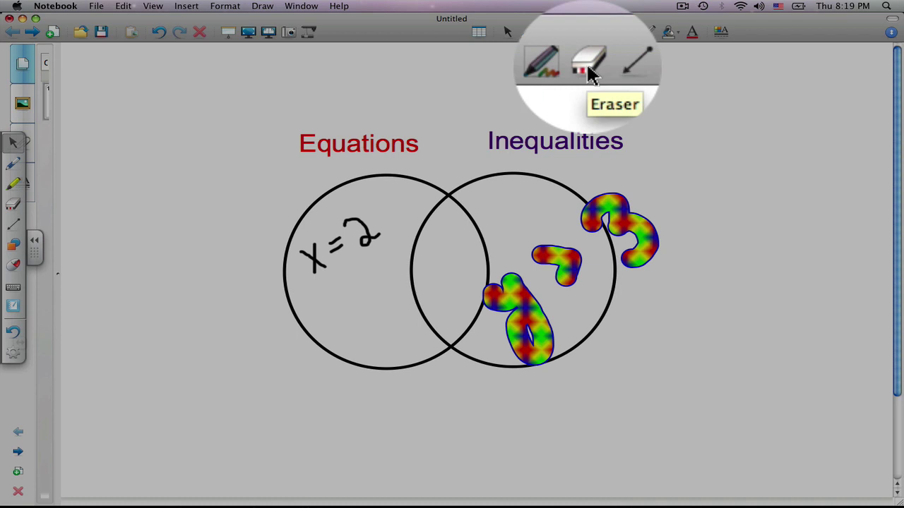
Step: Erase the black x=2 and the rainbow strokes from both circles
click(588, 34)
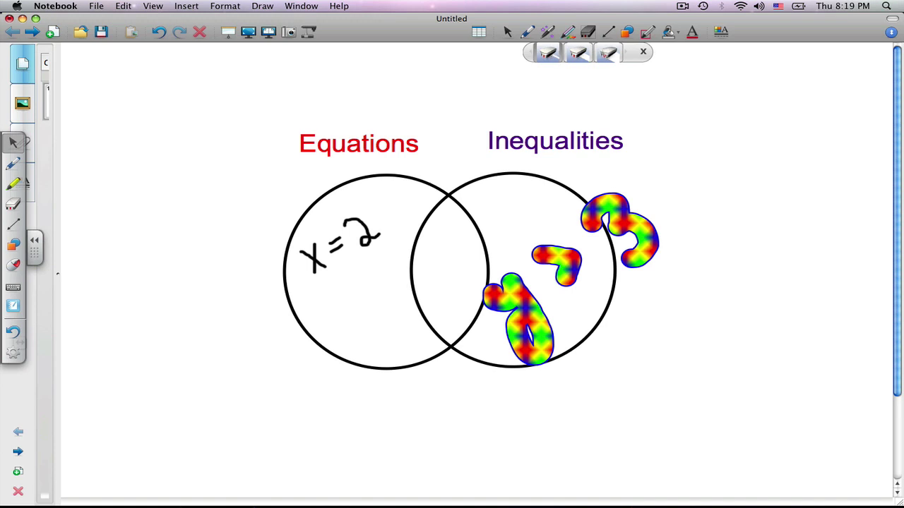
mouse_move(515, 240)
mouse_down()
mouse_move(501, 264)
mouse_move(577, 209)
mouse_move(648, 214)
mouse_move(339, 260)
mouse_move(447, 233)
mouse_move(549, 277)
mouse_move(677, 250)
mouse_up()
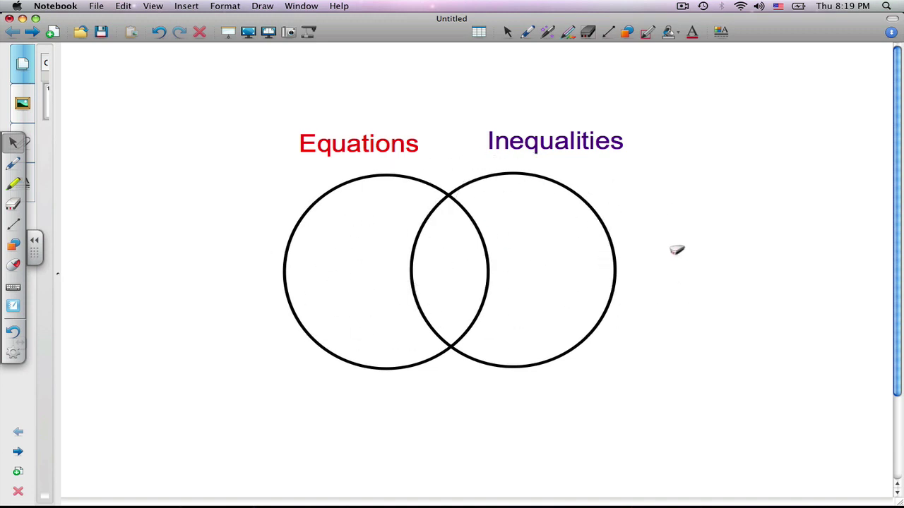